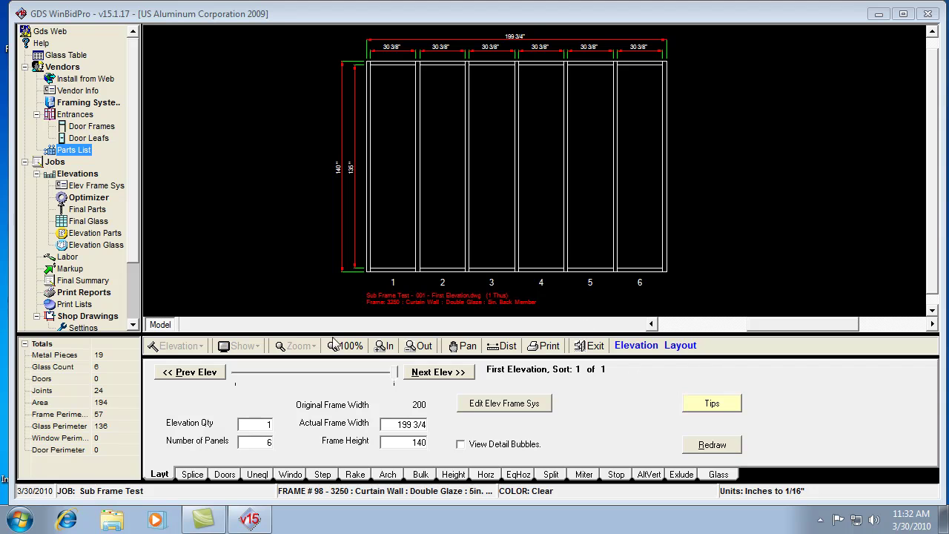
- Open the 600-frame door frame list and widen it on both sides so Description through Web Address show
left_click(89, 128)
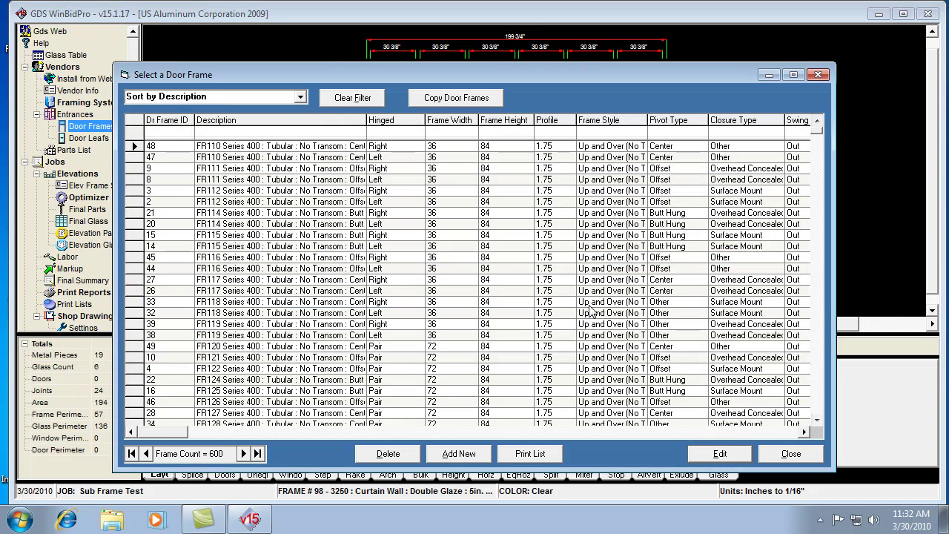
left_click(698, 431)
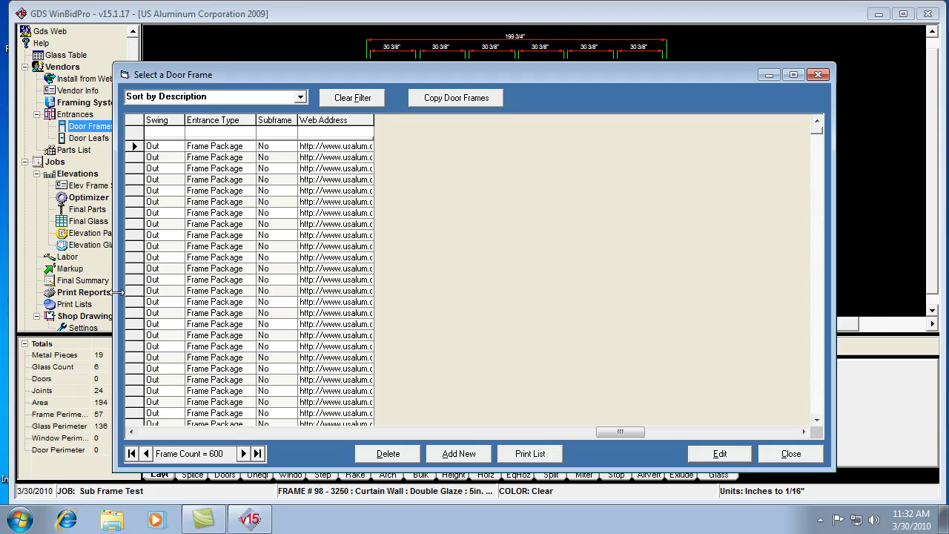
left_click_drag(115, 293, 43, 284)
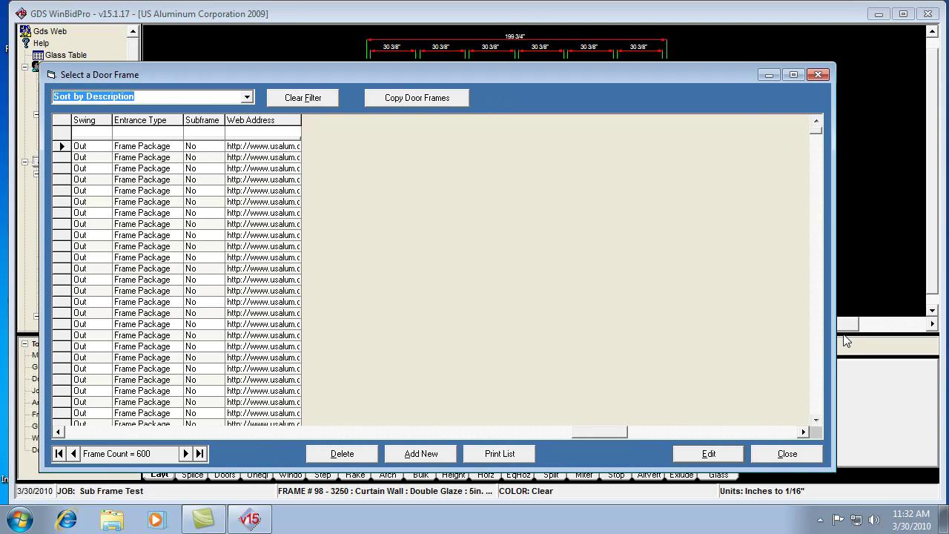
left_click_drag(836, 339, 930, 325)
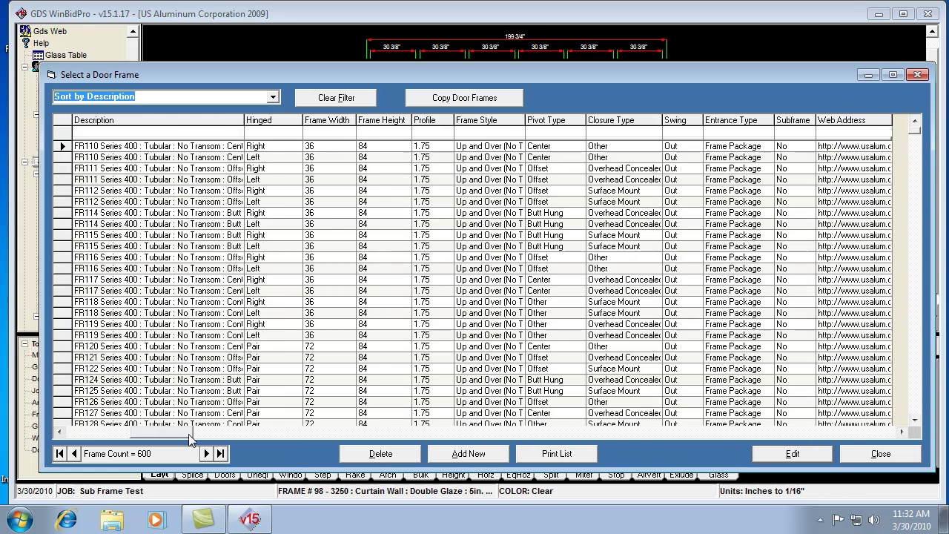
left_click(189, 433)
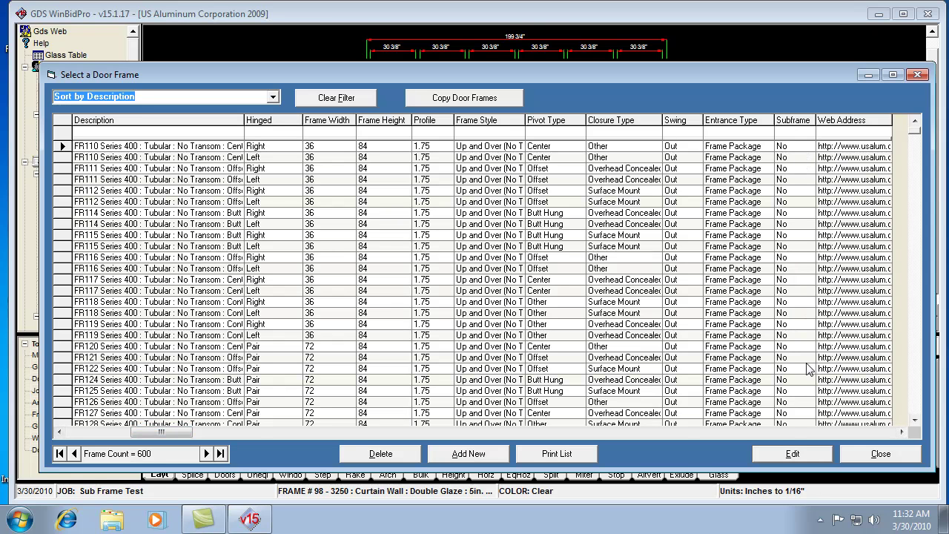
- Add a new door frame described as 'Sub Frame Pair Center Hung 1in'
left_click(455, 457)
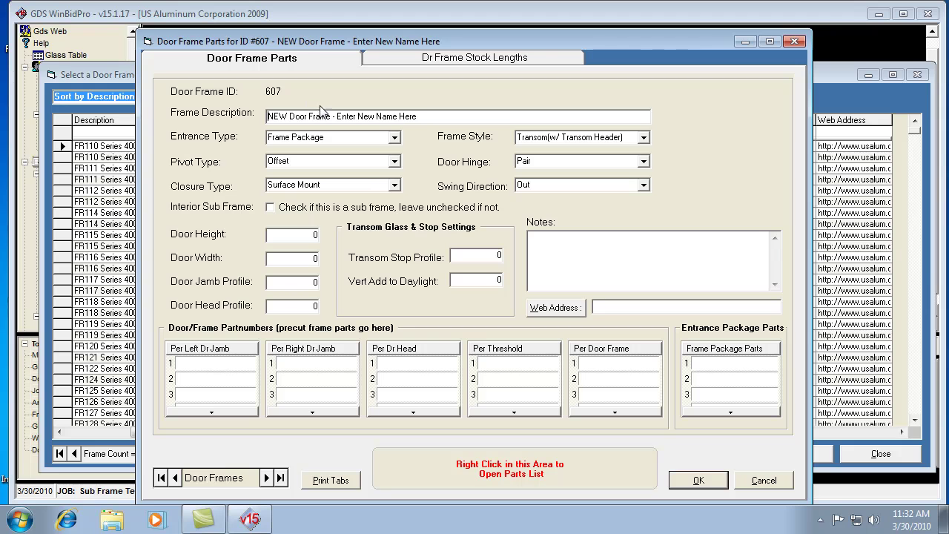
left_click_drag(426, 118, 237, 139)
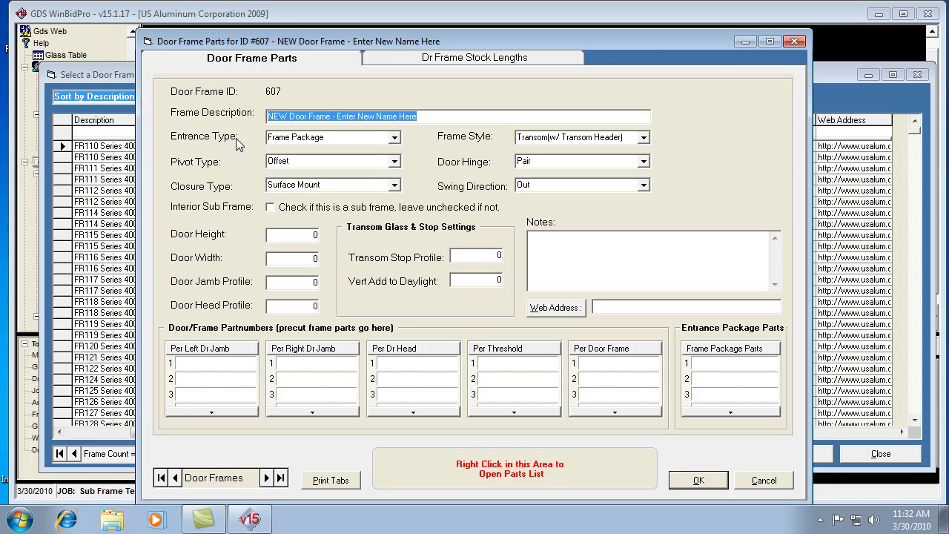
type("Sub Frame Pair ")
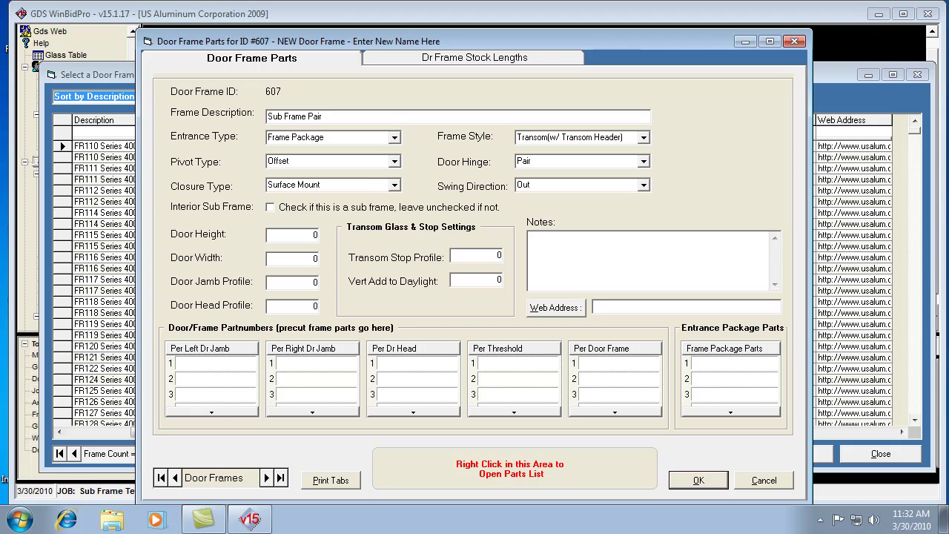
type("Center Hung 1in.")
- Set pivot type to Center, keeping Surface Mount closure and Transom (w/ Transom Header) frame style
left_click(395, 161)
left_click(314, 183)
left_click(396, 185)
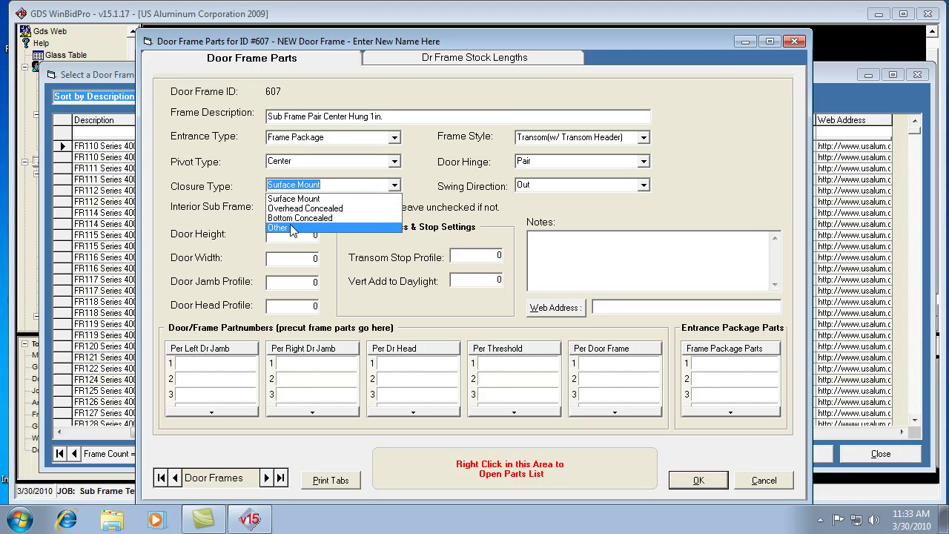
left_click(310, 199)
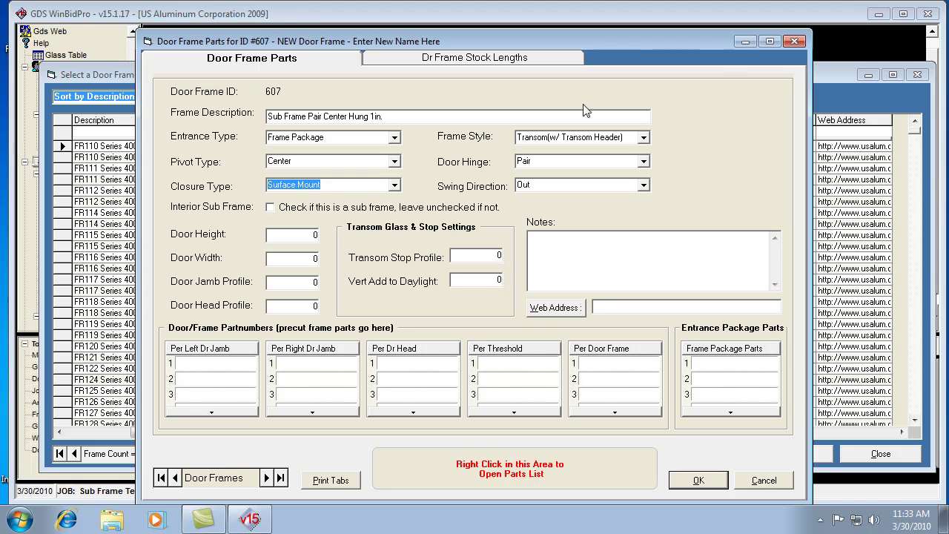
left_click(644, 138)
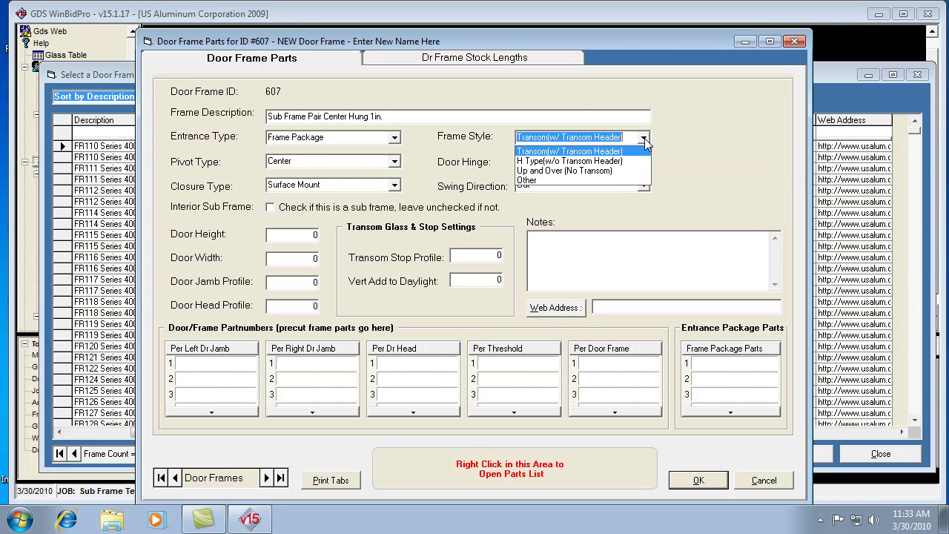
left_click(644, 140)
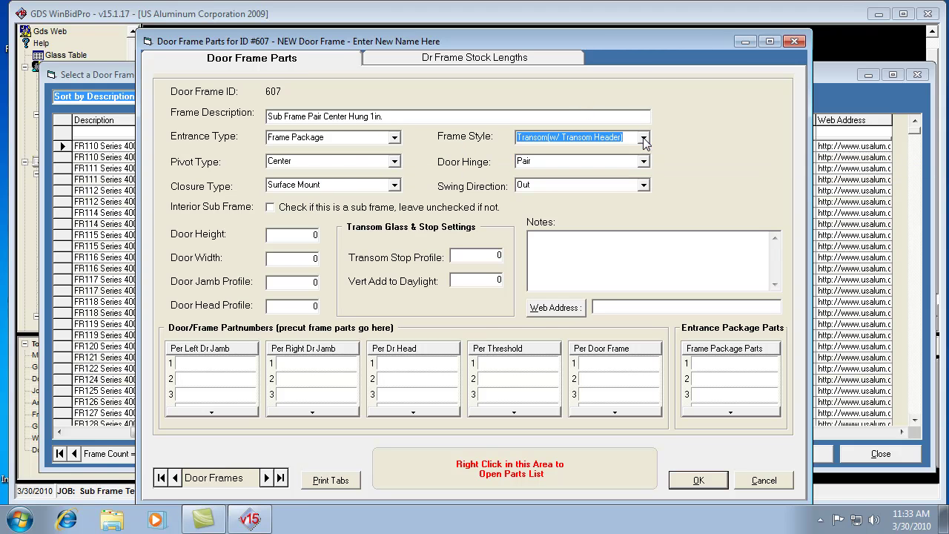
left_click(645, 141)
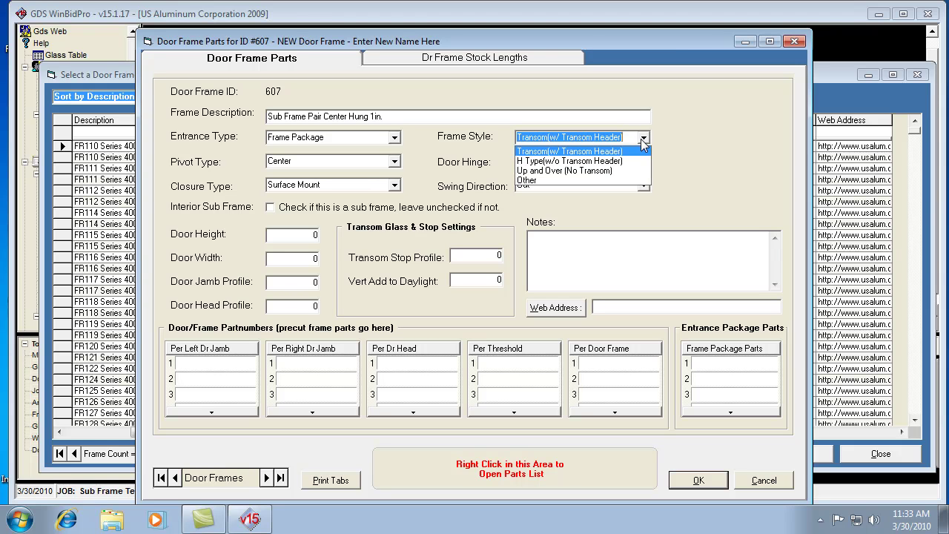
left_click(644, 142)
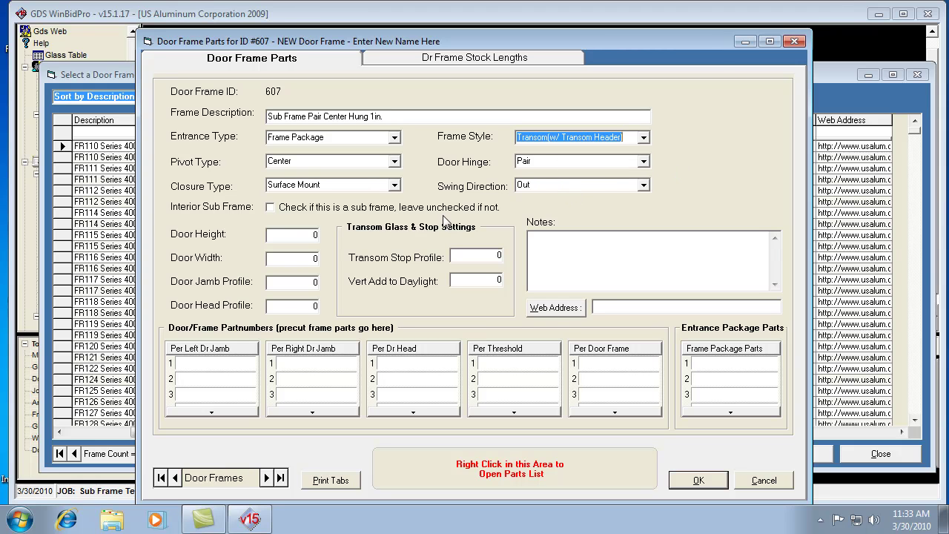
- Mark frame 607 as an interior sub frame: door height 84, width 72, jamb and head profiles 1
left_click(272, 209)
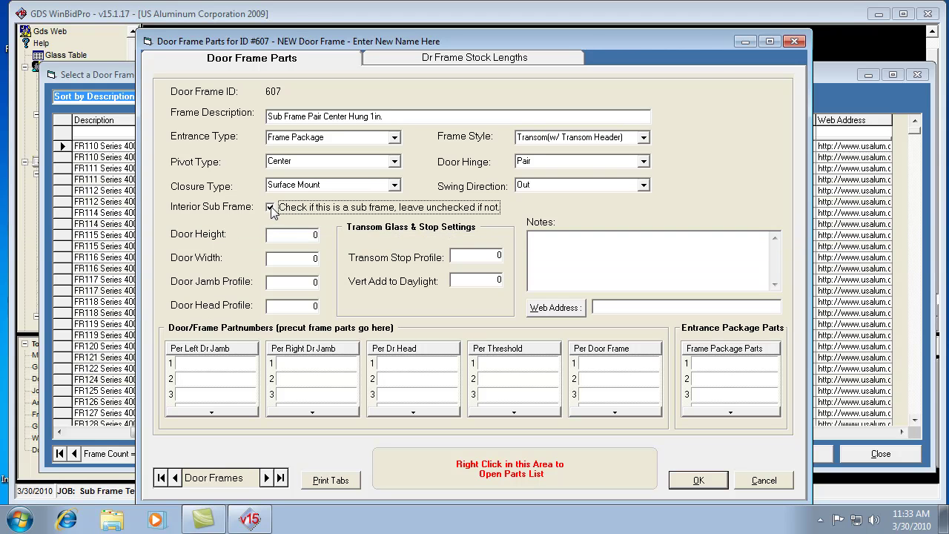
left_click(313, 236)
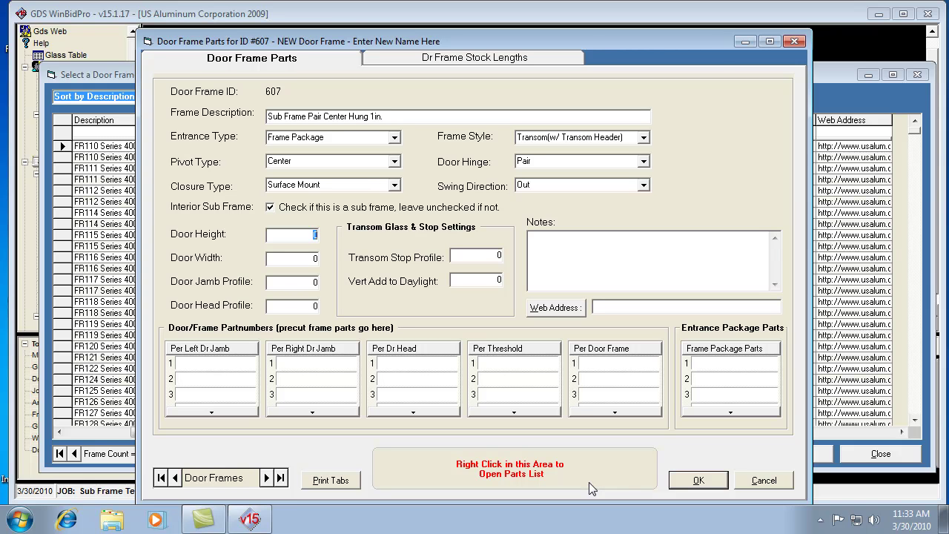
type("84")
key("Tab")
type("72")
key("Tab")
type("1")
key("Tab")
type("1")
- Filter the parts list by 'fd7' and insert FD717 into Frame Package Parts
right_click(591, 468)
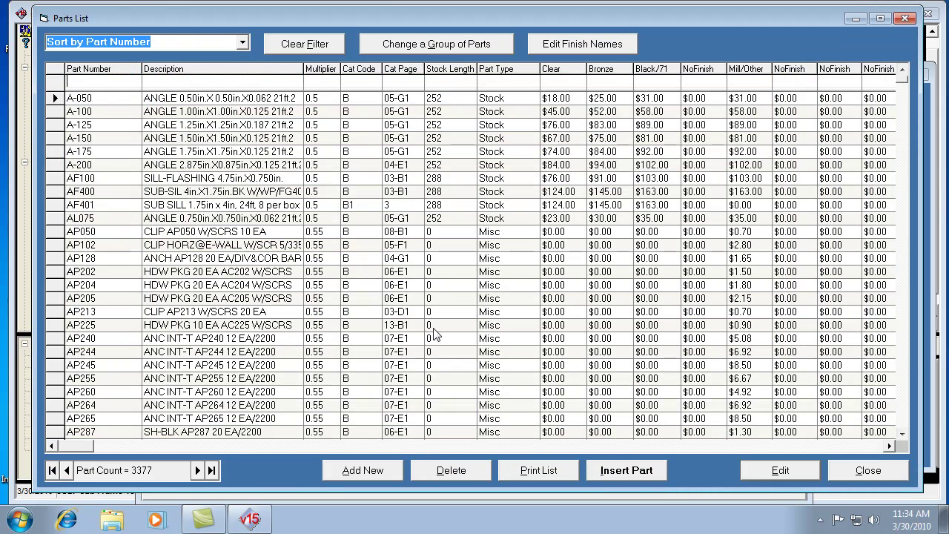
left_click(77, 83)
type("fd")
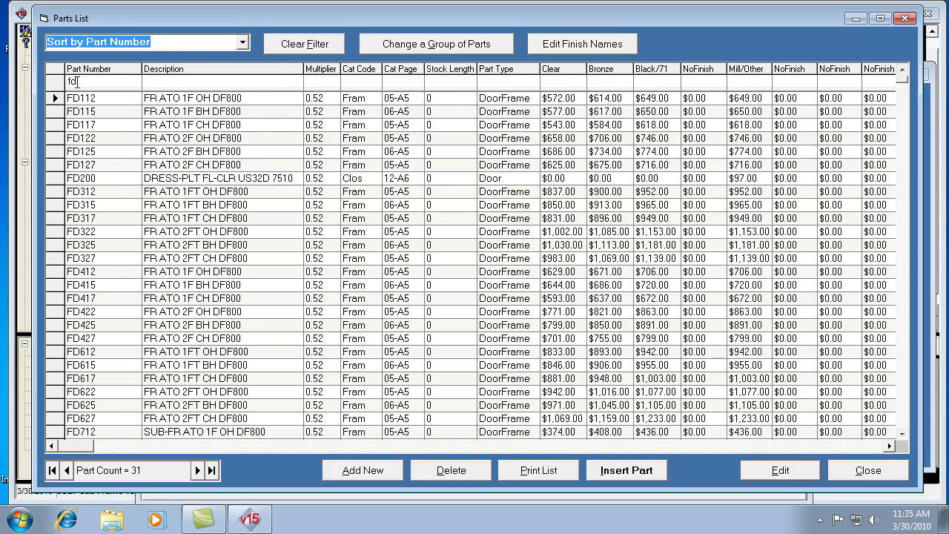
type("7")
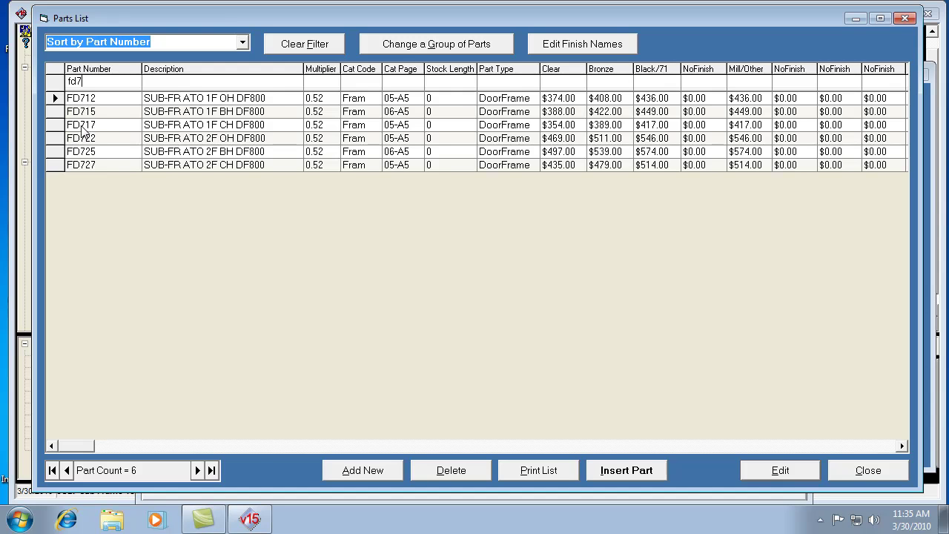
left_click(81, 125)
left_click(626, 470)
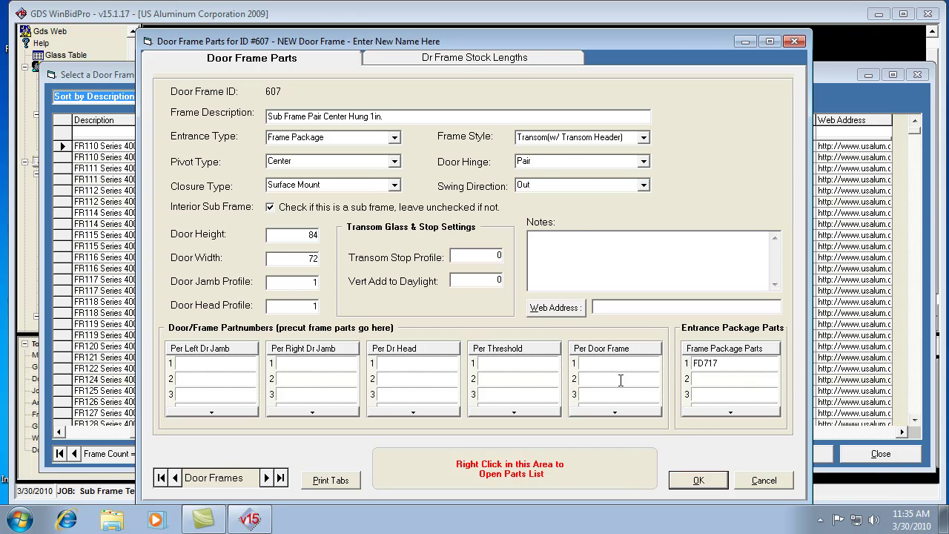
- Review the stock lengths, then save frame 607 as the 601st door frame
left_click(478, 61)
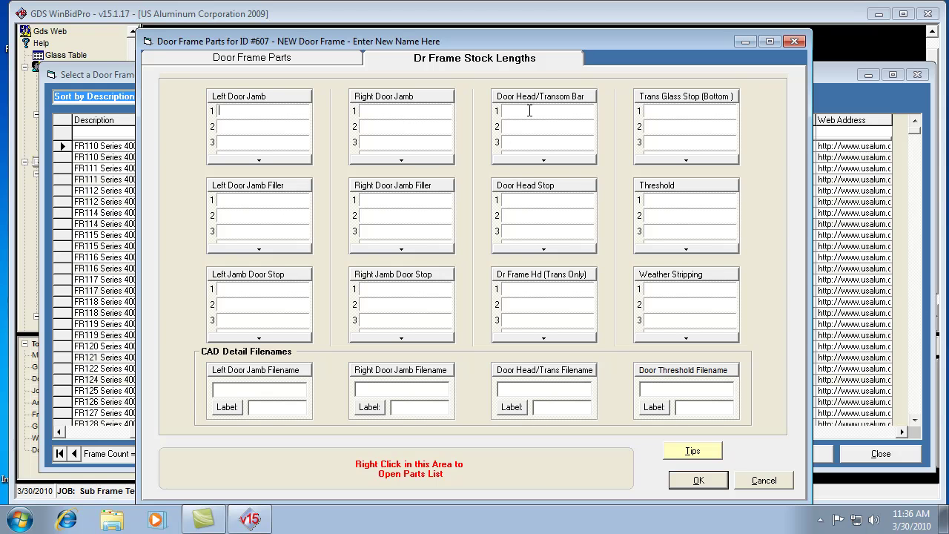
left_click(319, 61)
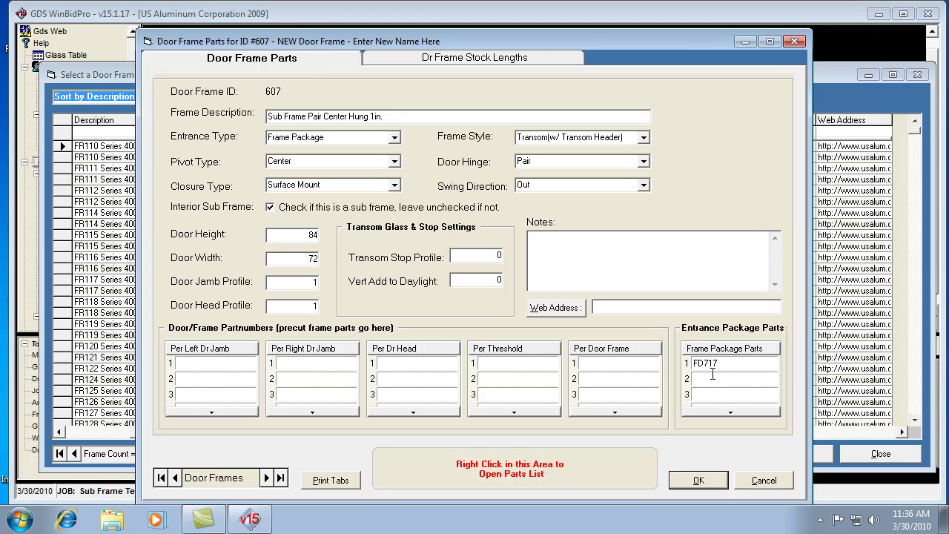
left_click(697, 480)
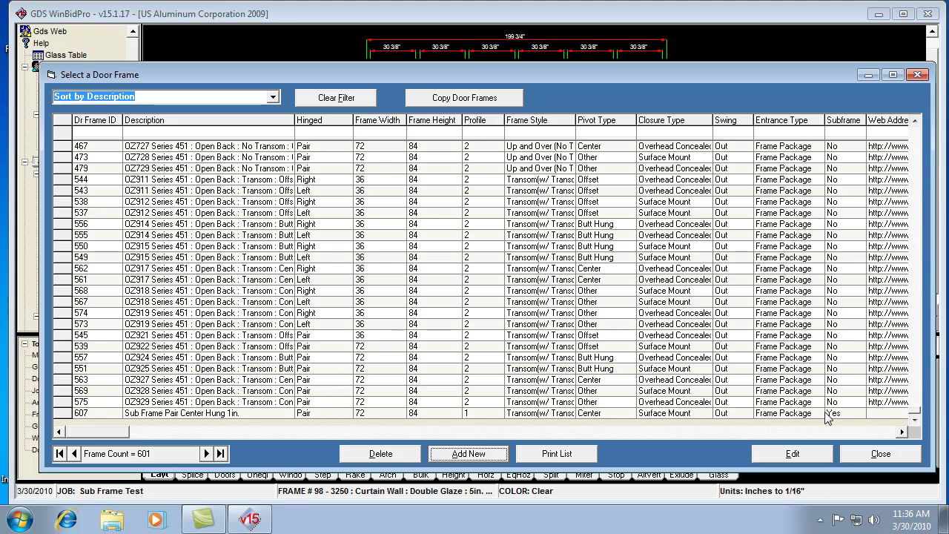
- Add an entrance on panel 3 using door frame 607, Sub Frame Pair Center Hung 1in
left_click(866, 456)
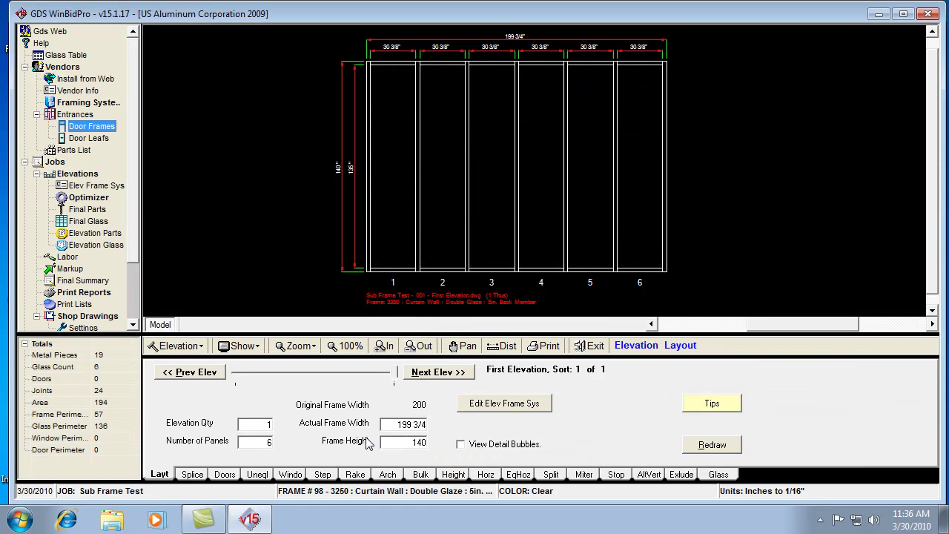
left_click(227, 475)
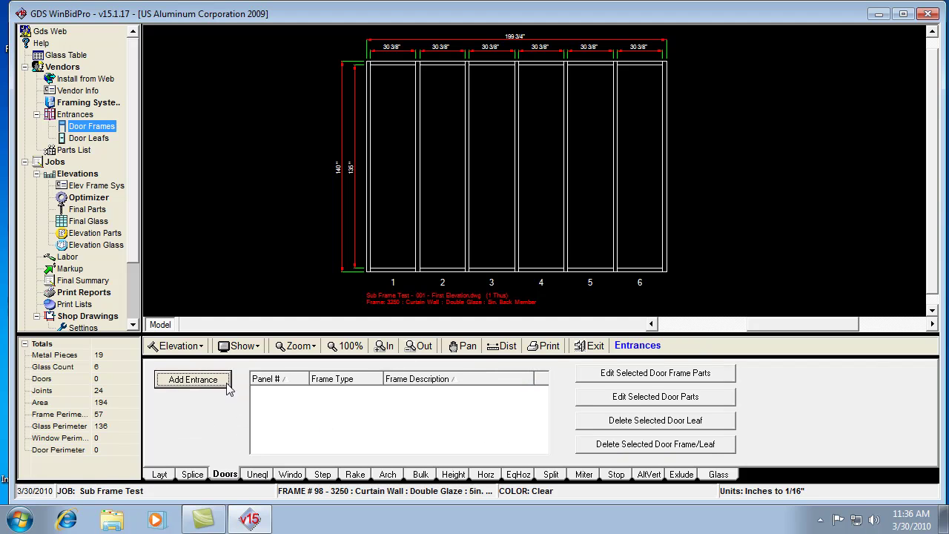
left_click(185, 383)
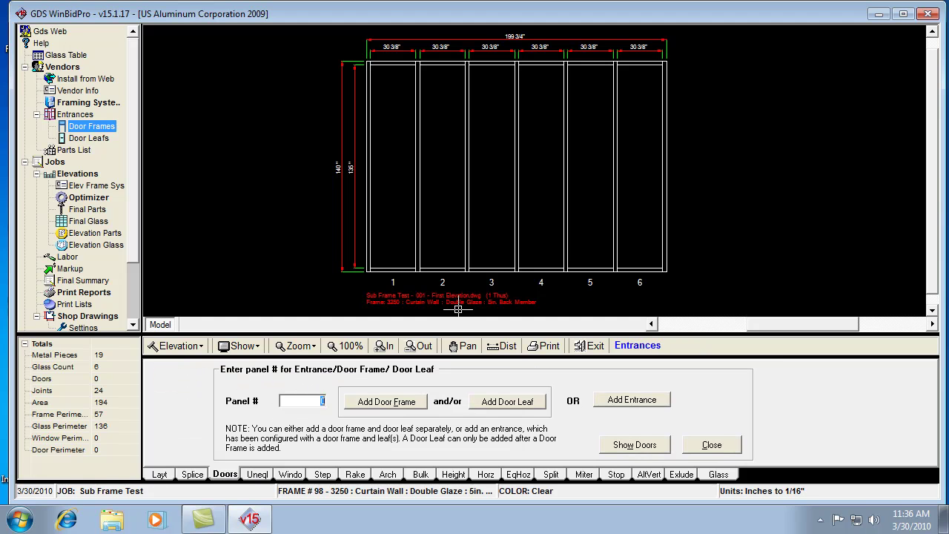
type("3")
left_click(386, 401)
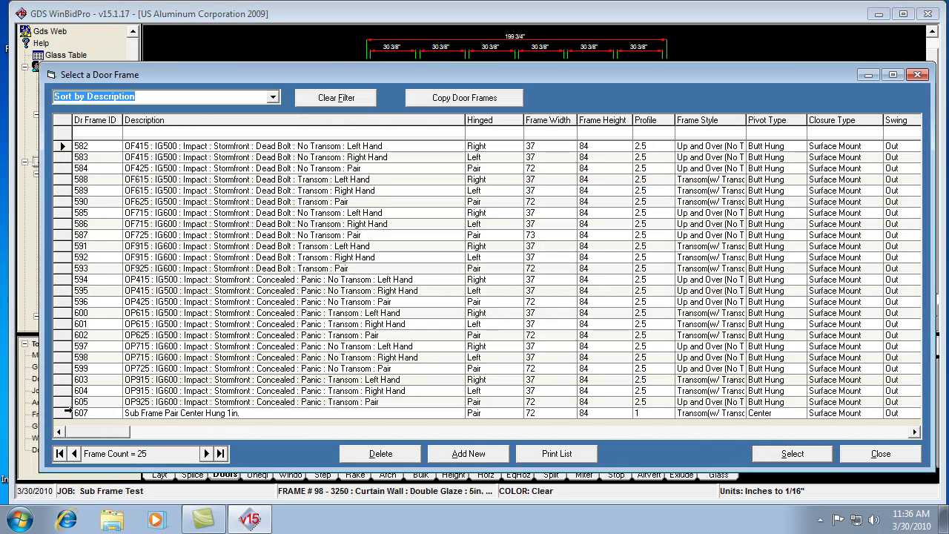
left_click(64, 413)
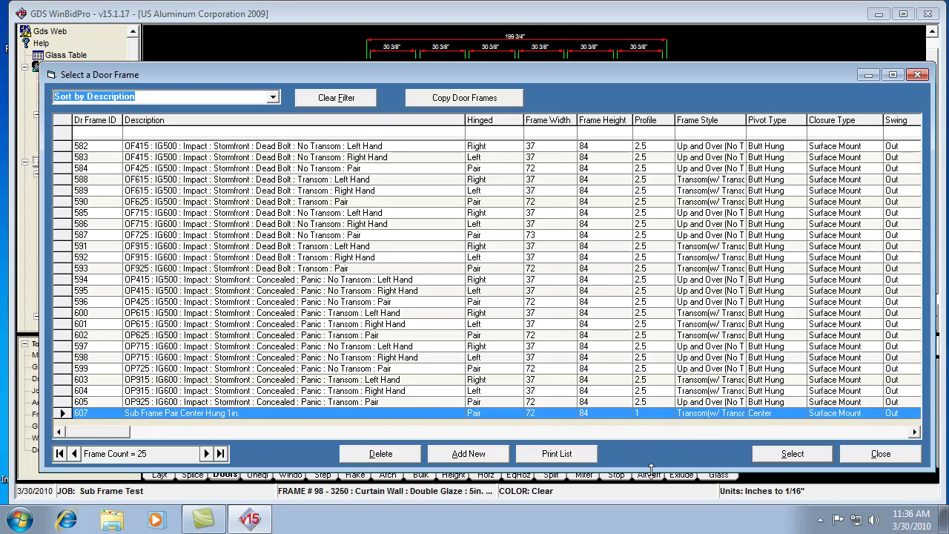
left_click(793, 460)
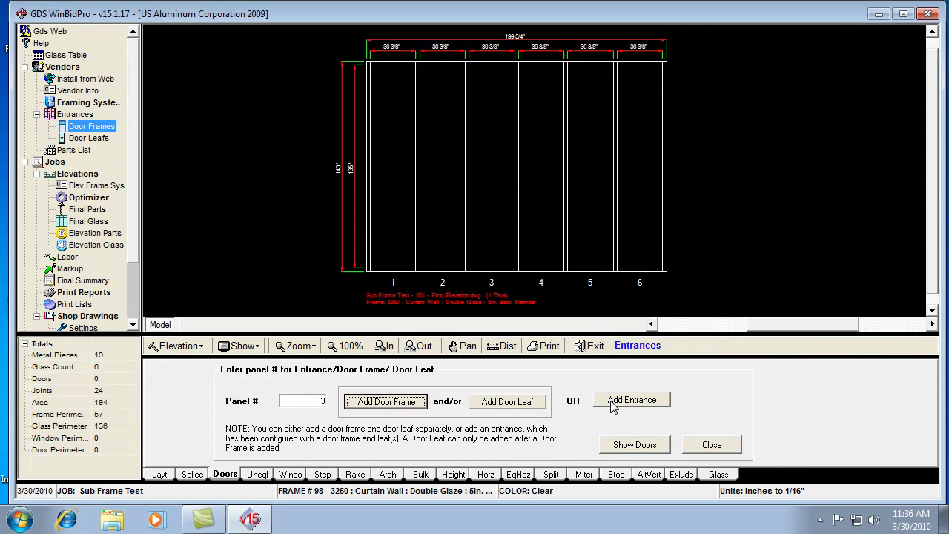
- Choose door leaf 286, the DB420 #400 Medium pair with 9.5 in. bottom rail, for panel 3
left_click(523, 406)
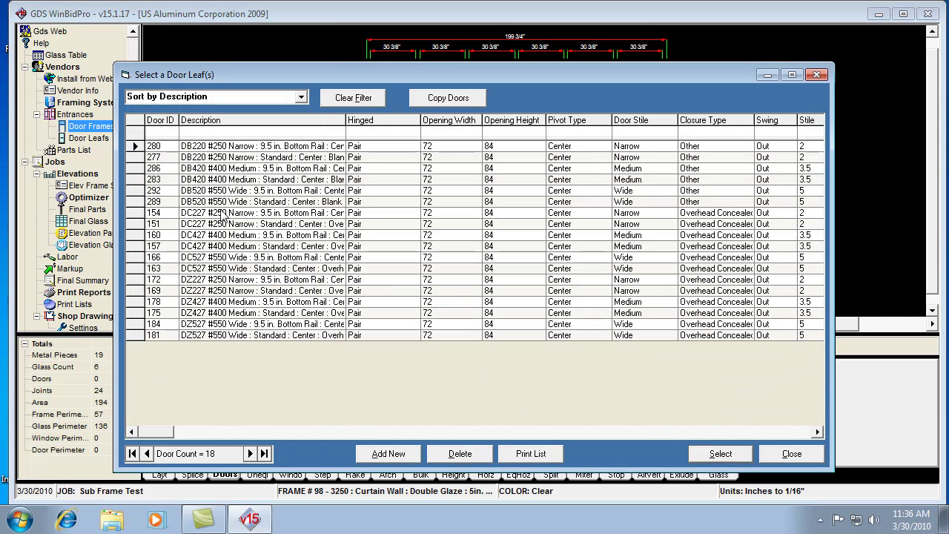
left_click_drag(346, 120, 395, 120)
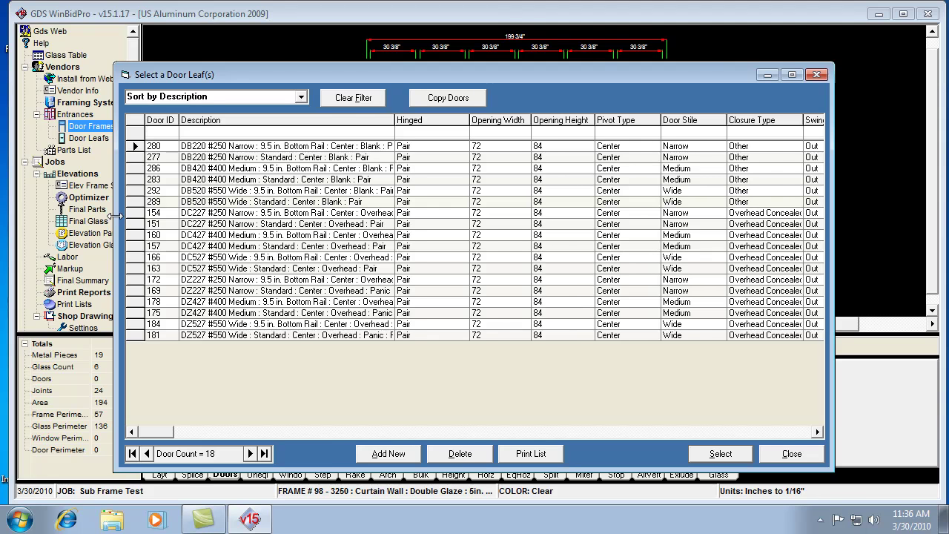
left_click_drag(115, 215, 38, 215)
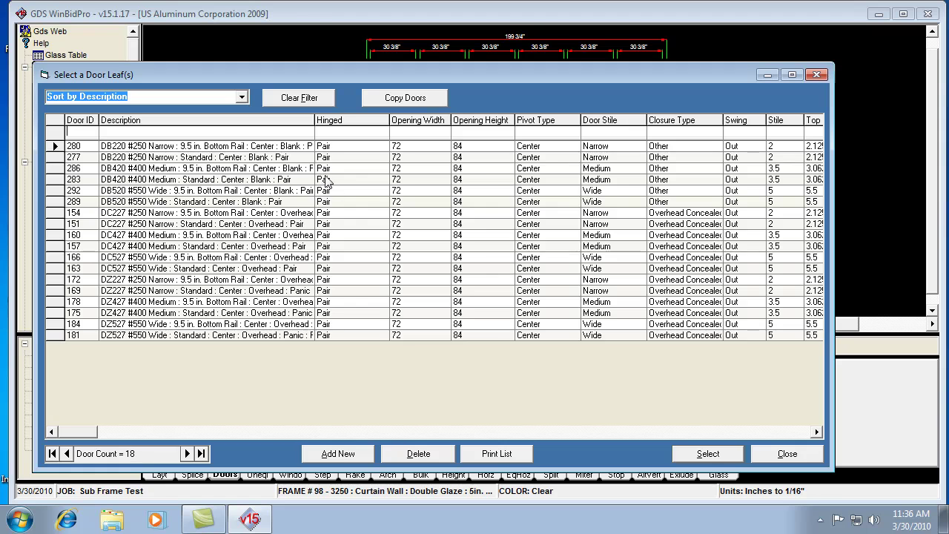
left_click(526, 170)
left_click(689, 455)
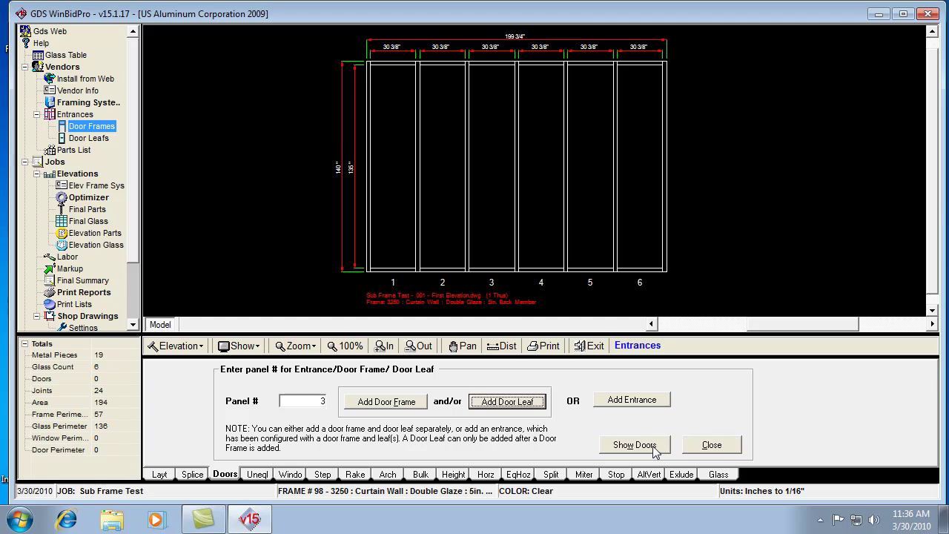
- Redraw the elevation with the panel 3 entrance and zoom in on the door pair
left_click(656, 449)
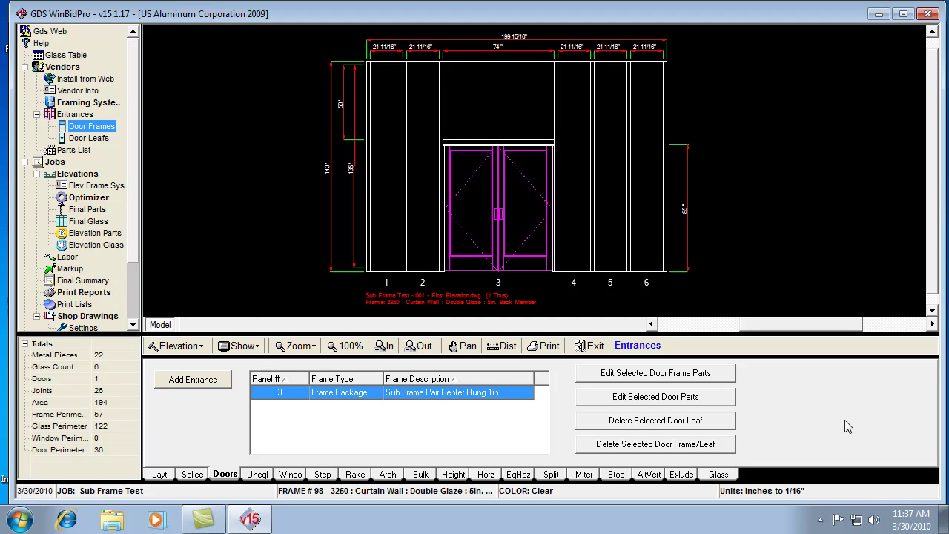
scroll(712, 208, "up", 1)
scroll(703, 212, "up", 2)
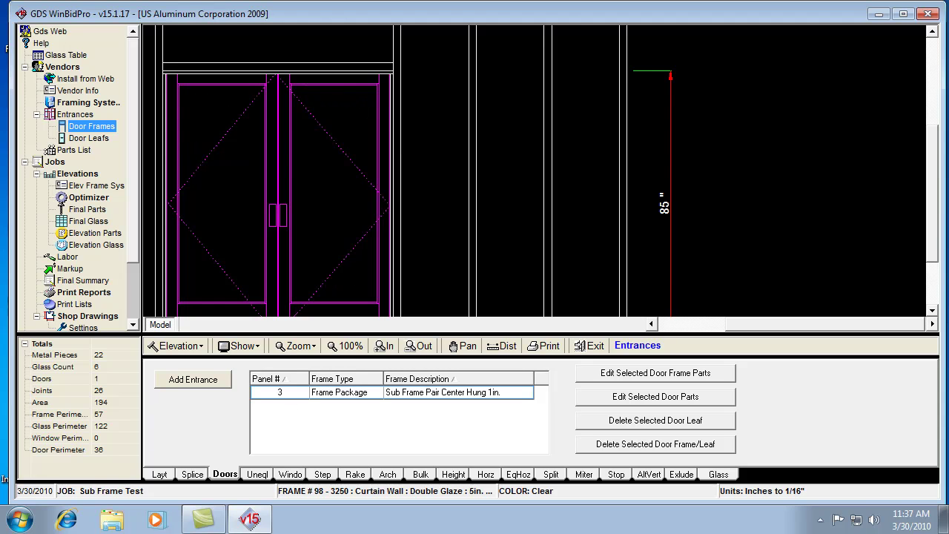
left_click(933, 32)
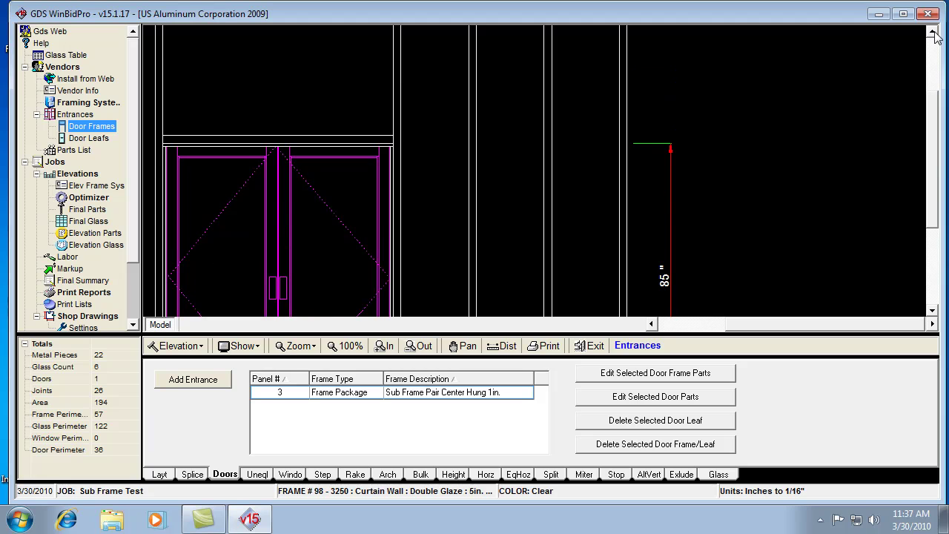
left_click(933, 33)
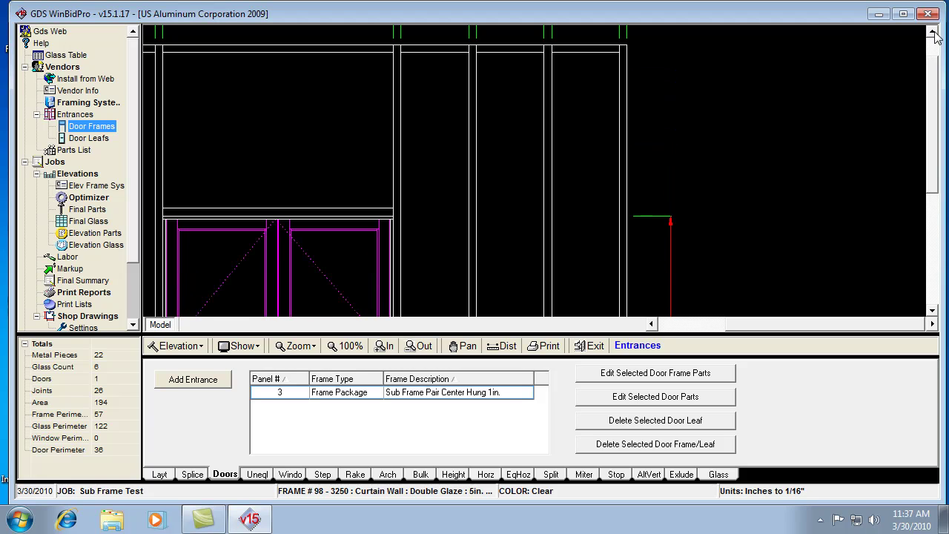
left_click(933, 34)
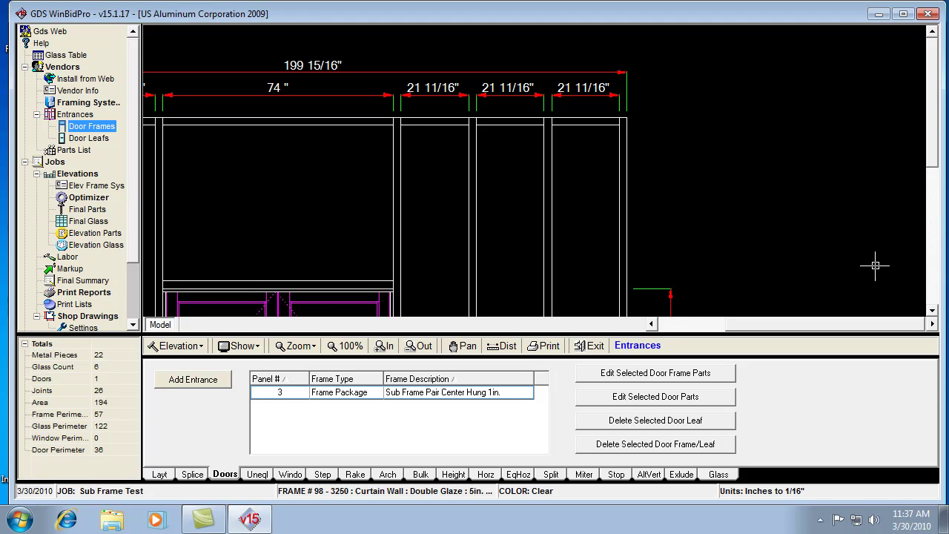
left_click(933, 311)
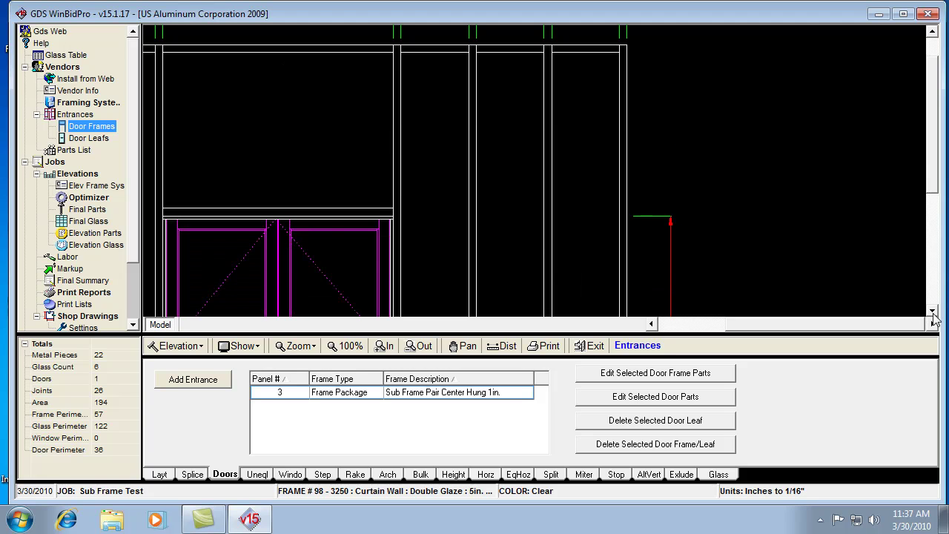
left_click(932, 311)
left_click(932, 310)
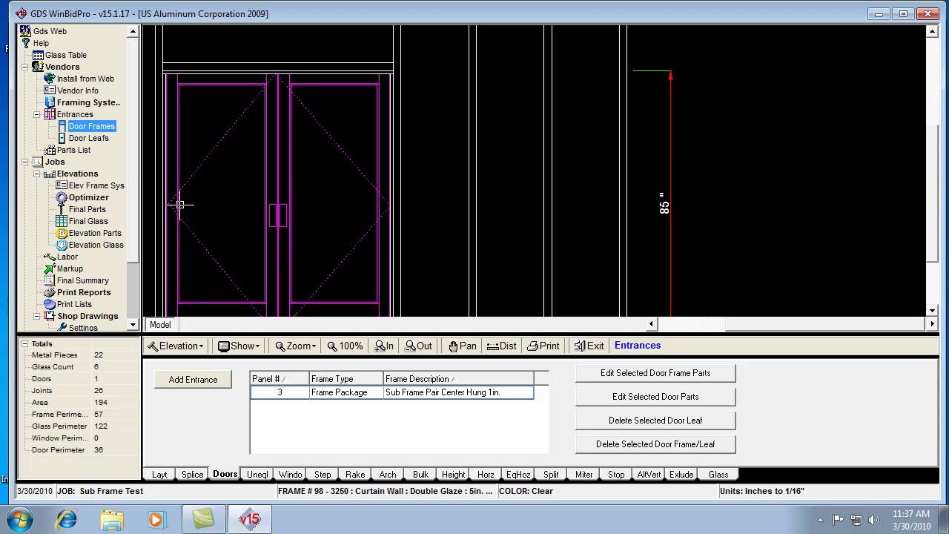
scroll(181, 204, "down", 2)
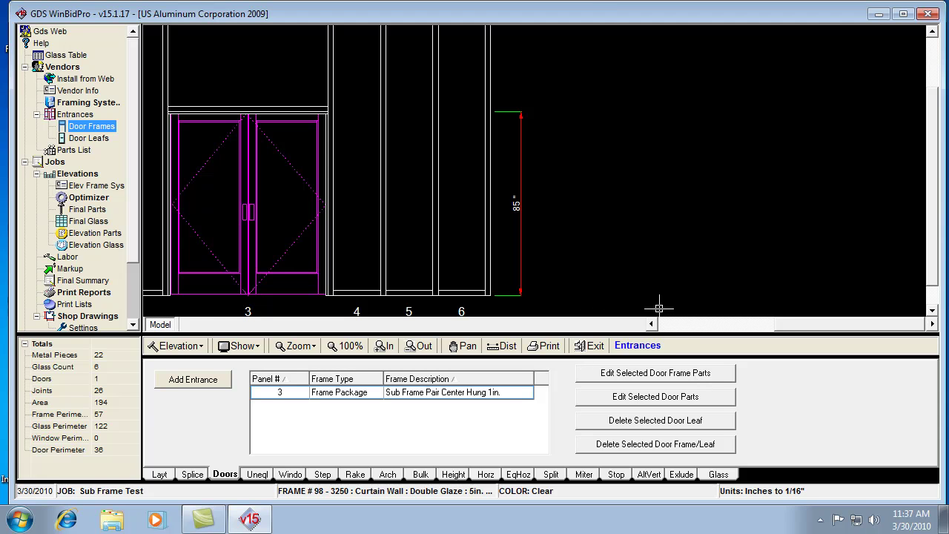
- Fit the whole 199 15/16" six-panel elevation into view at 100%
left_click(683, 324)
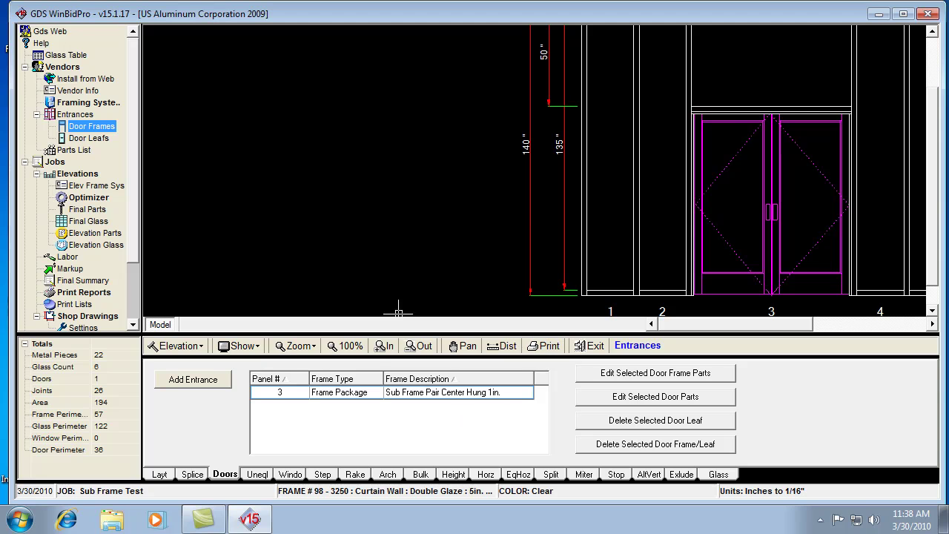
left_click(351, 347)
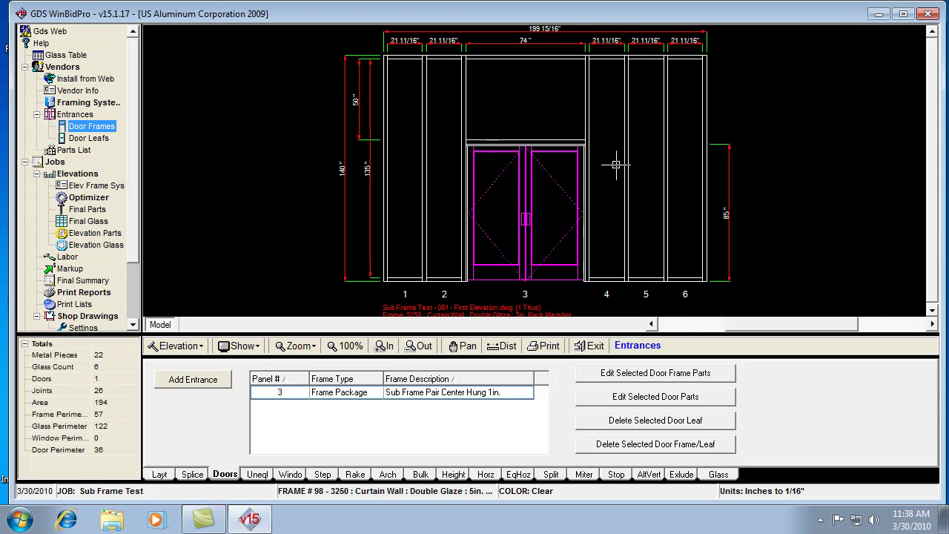